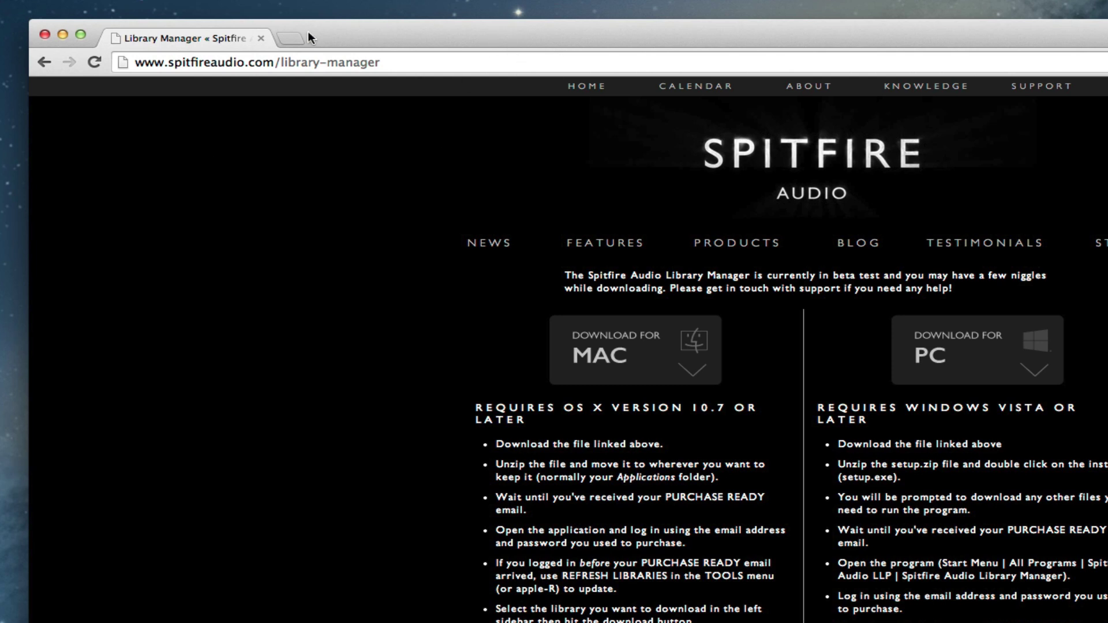
- Select the full spitfireaudio.com/library-manager address in Chrome's address bar
left_click(404, 65)
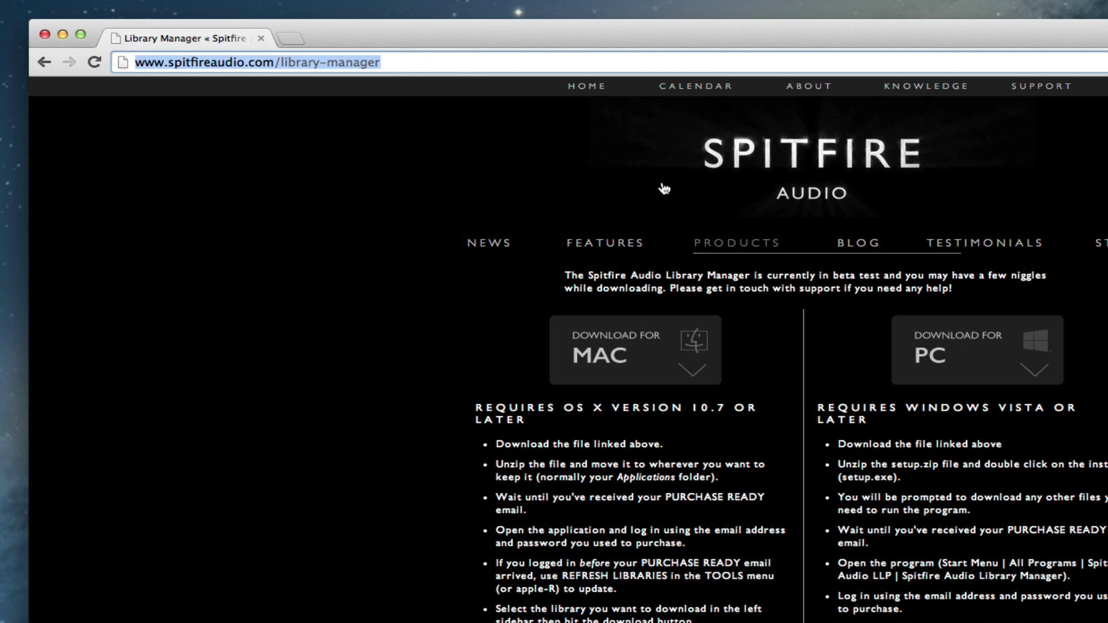
- Minimise Chrome and move the Library Manager down-right to uncover the BML Strings folder
double_click(403, 34)
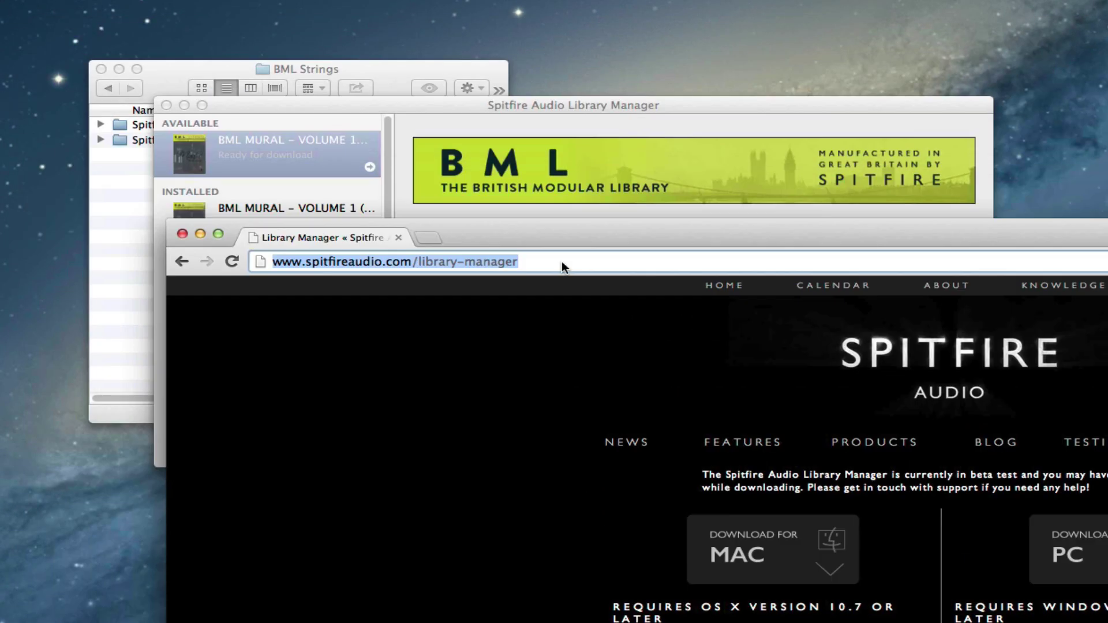
left_click(373, 99)
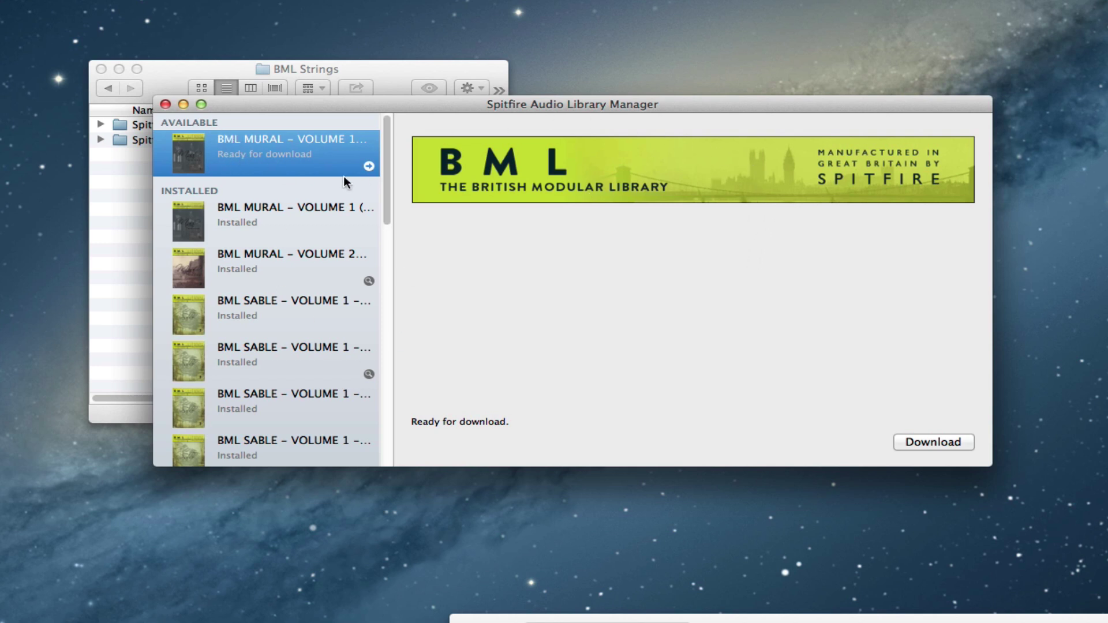
left_click_drag(449, 101, 501, 222)
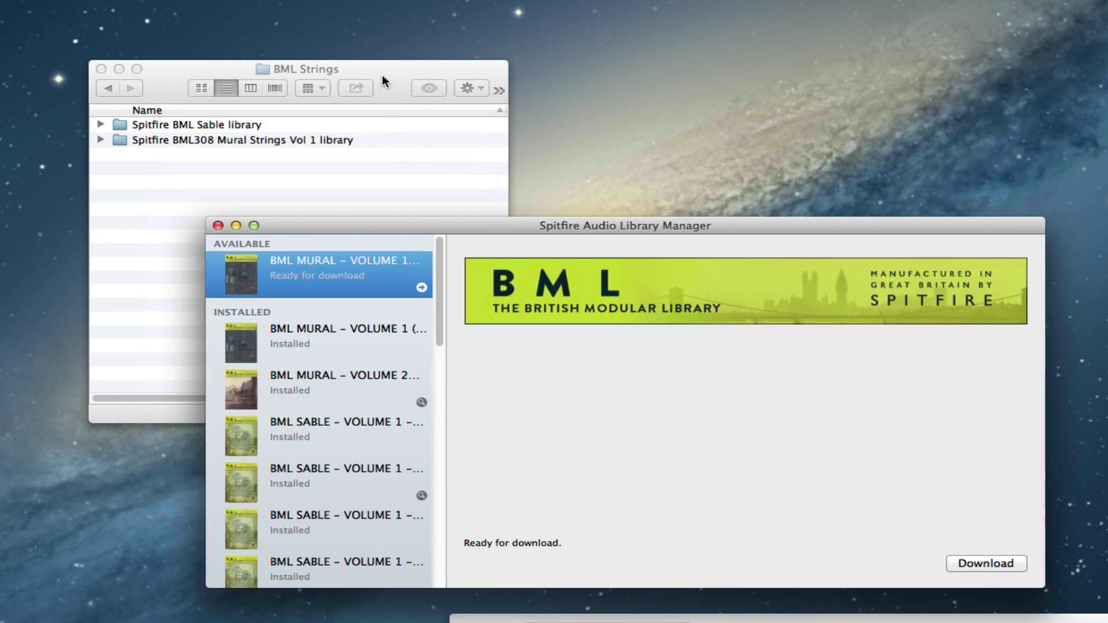
- Rename the Spitfire BML308 Mural Strings Vol 1 folder by pasting 'Spitfire BML Mural library'
left_click(389, 75)
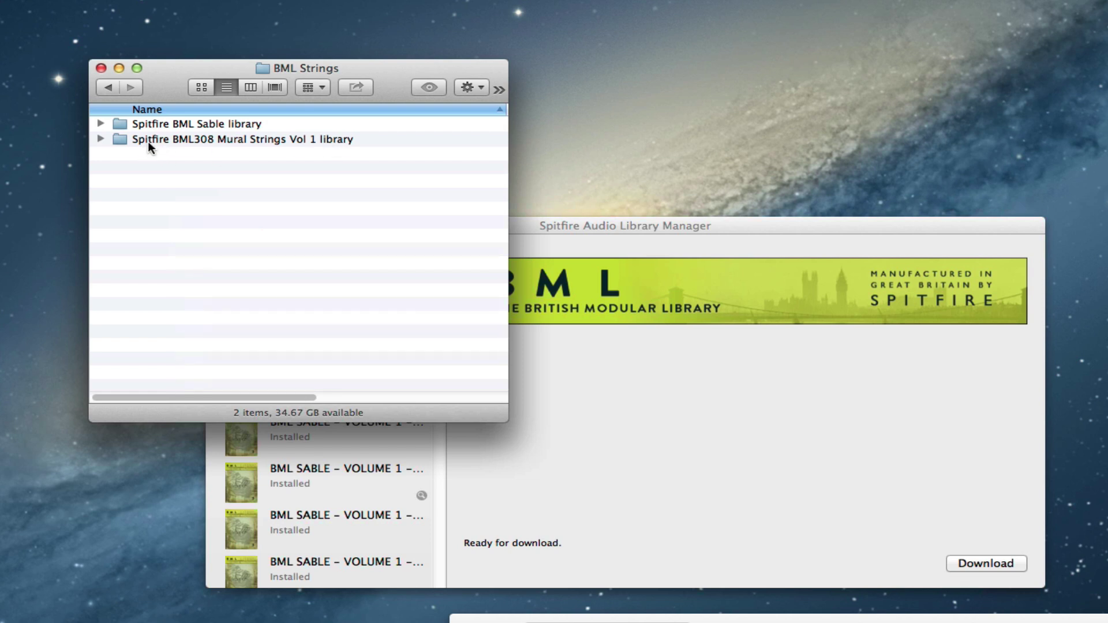
left_click(197, 139)
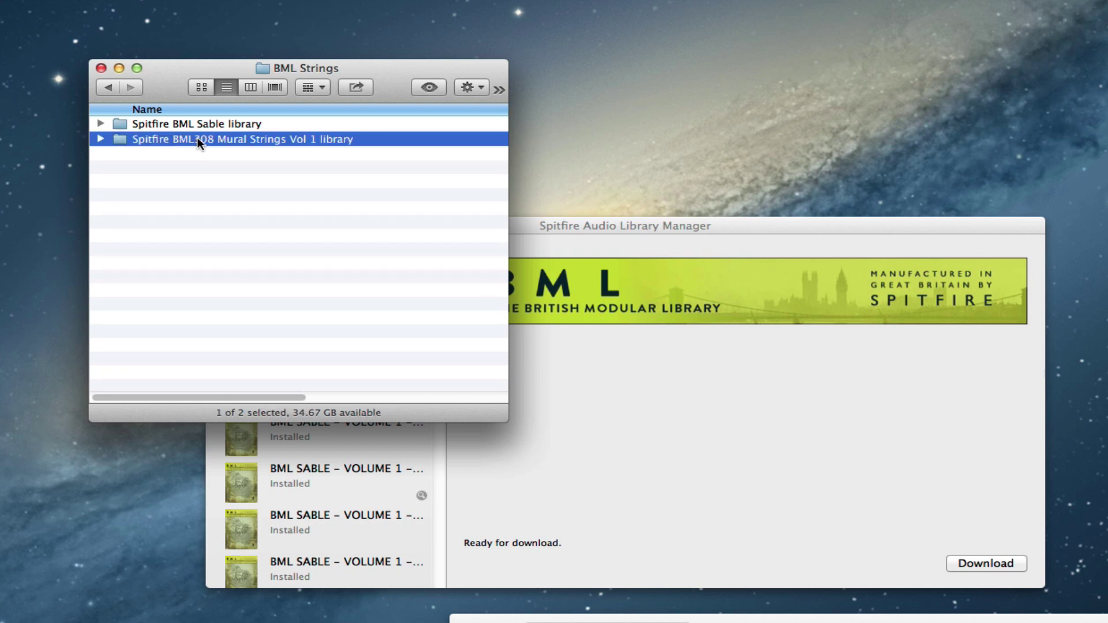
left_click(234, 139)
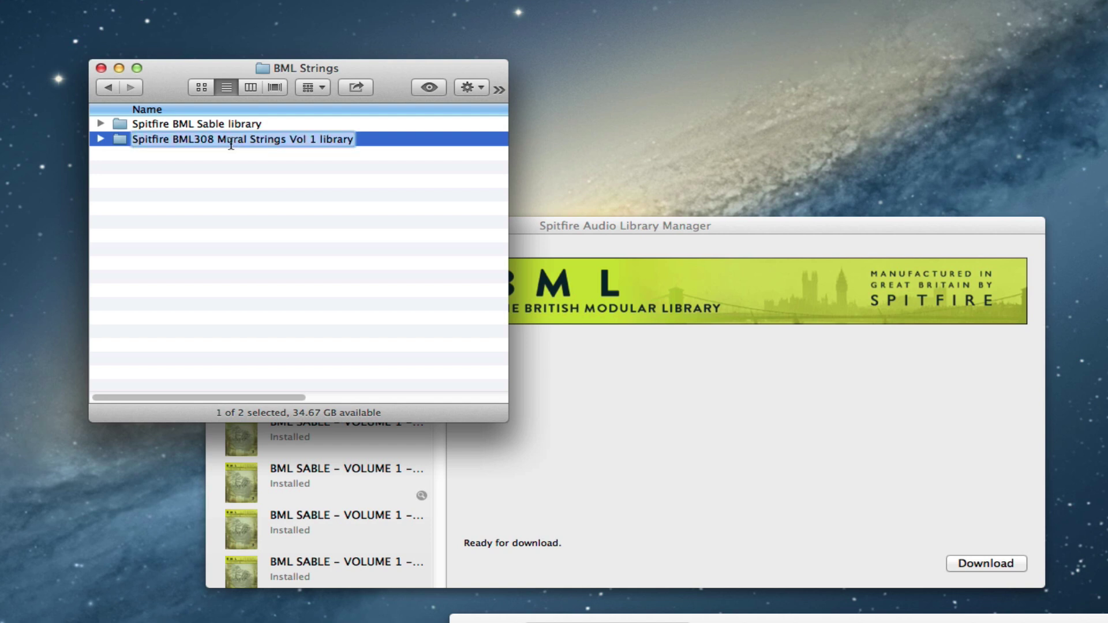
type("Spitfire BML Mural library")
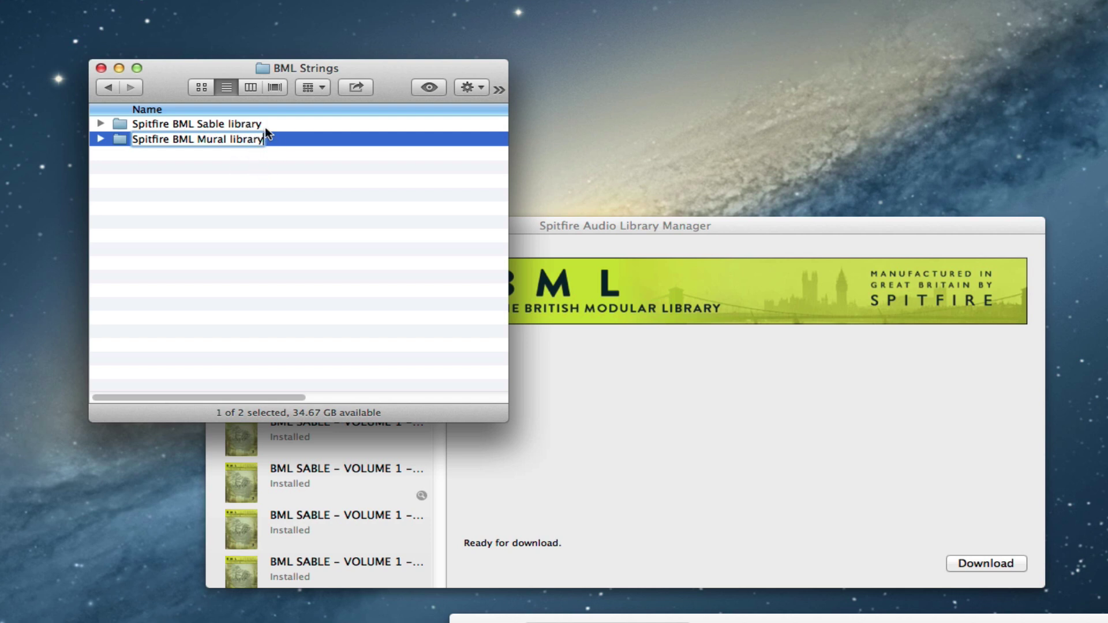
- Commit the folder rename, then prefix its Instruments folder with LEGACY to make 'LEGACYInstruments'
left_click(233, 200)
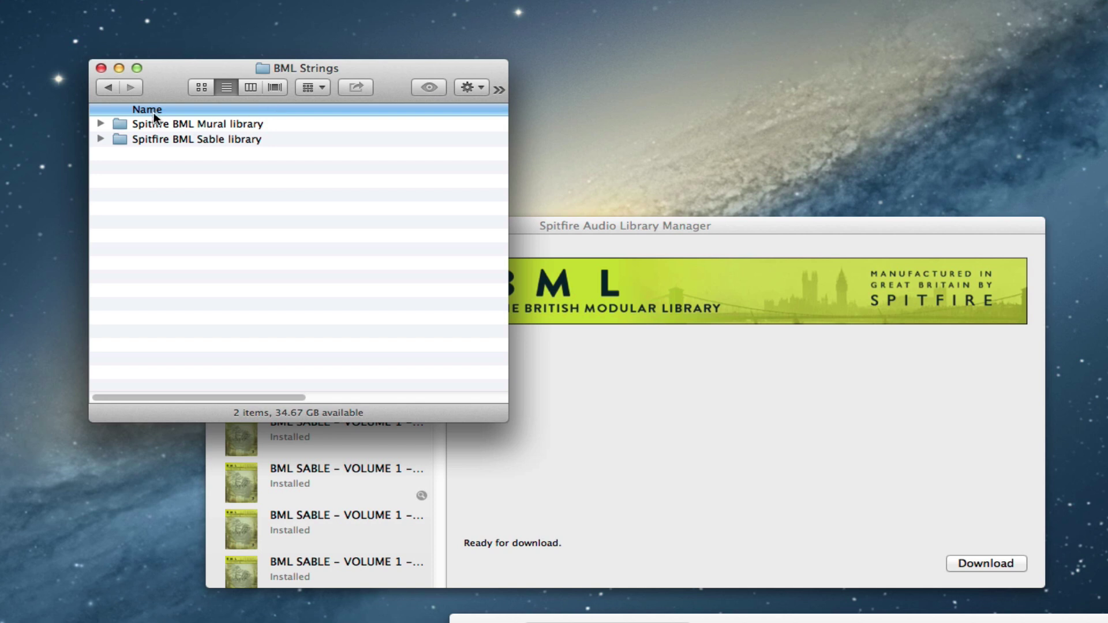
left_click(100, 124)
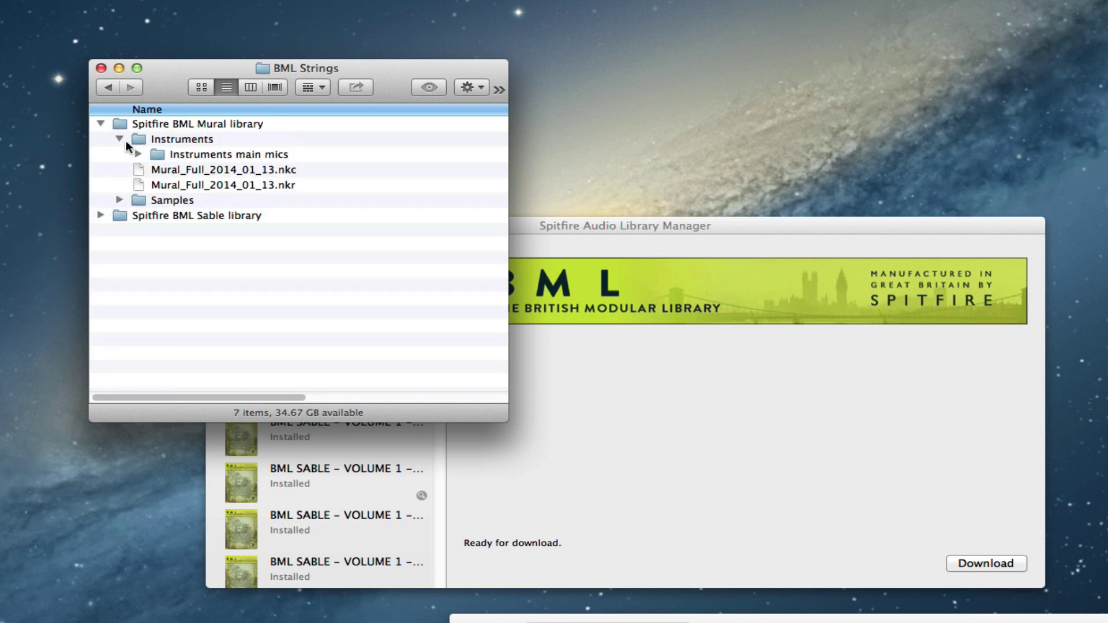
left_click(119, 139)
left_click(176, 138)
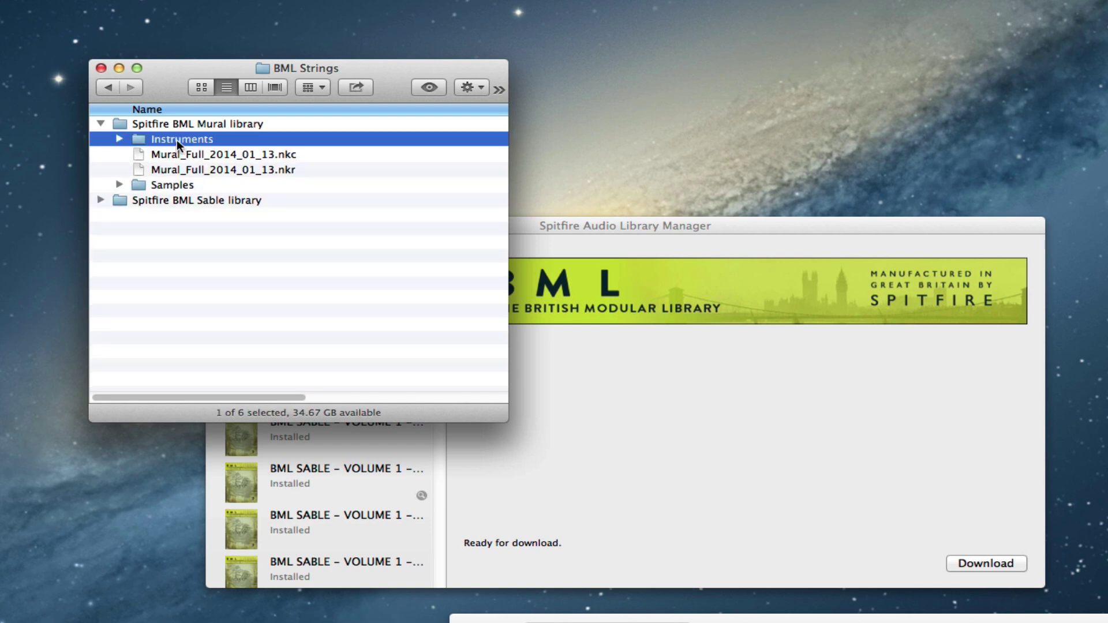
left_click(178, 139)
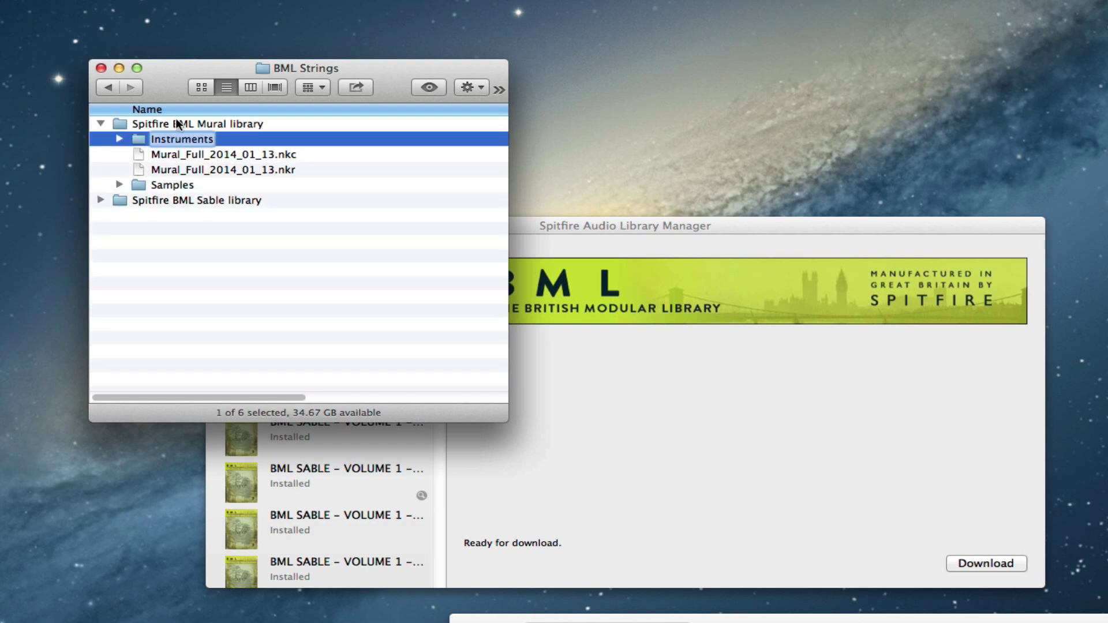
key("Left")
type("LEGACY")
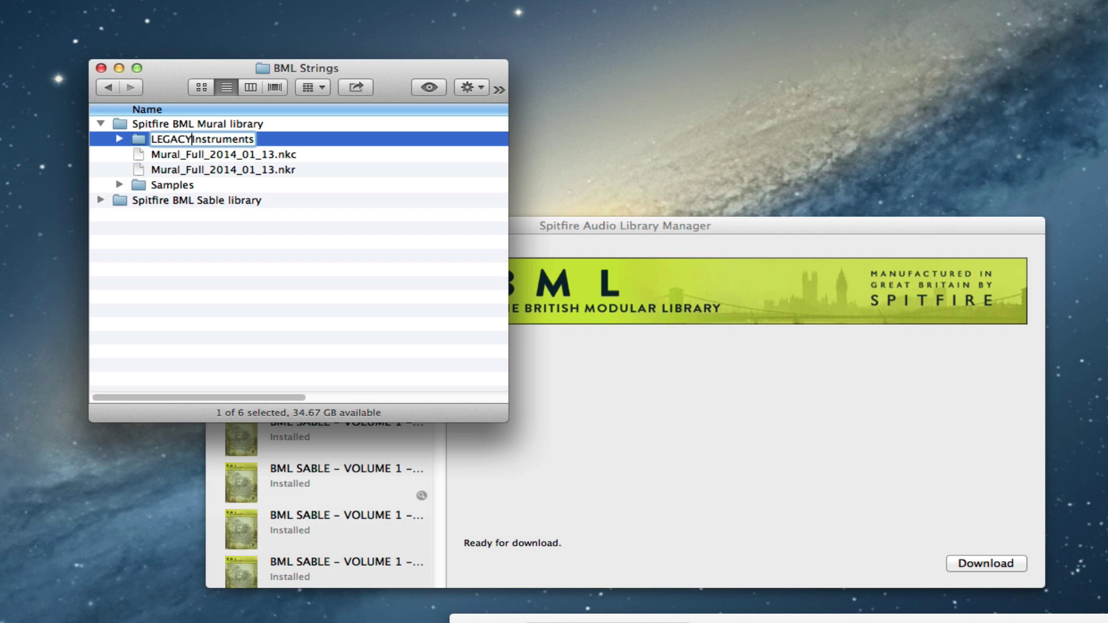
key("Return")
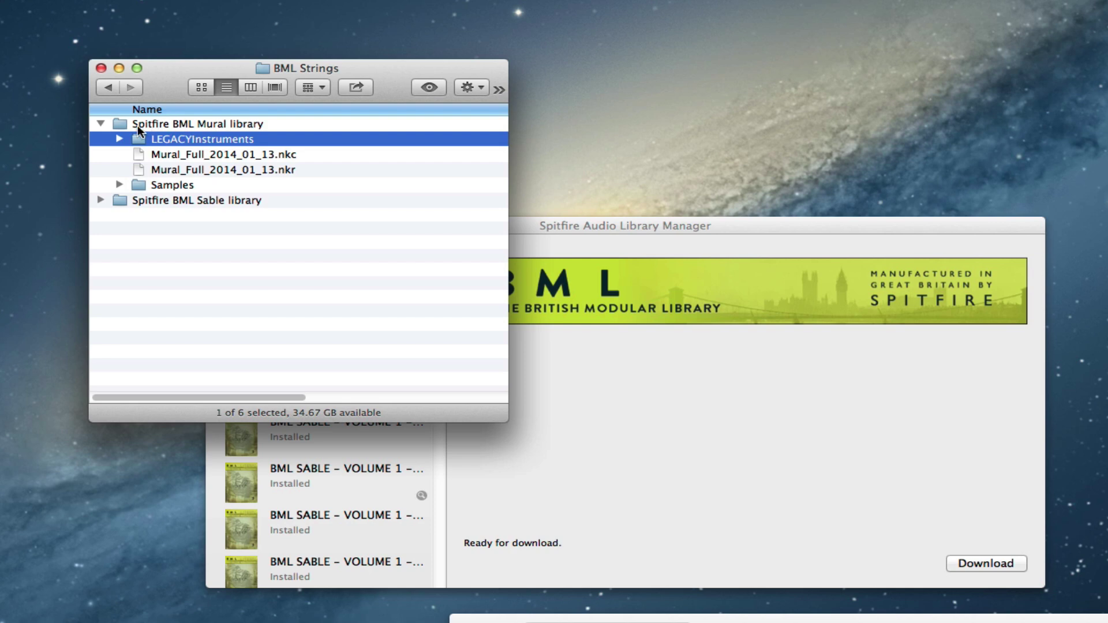
- Collapse the Mural folder, bring the Library Manager forward and widen its library list
left_click(100, 122)
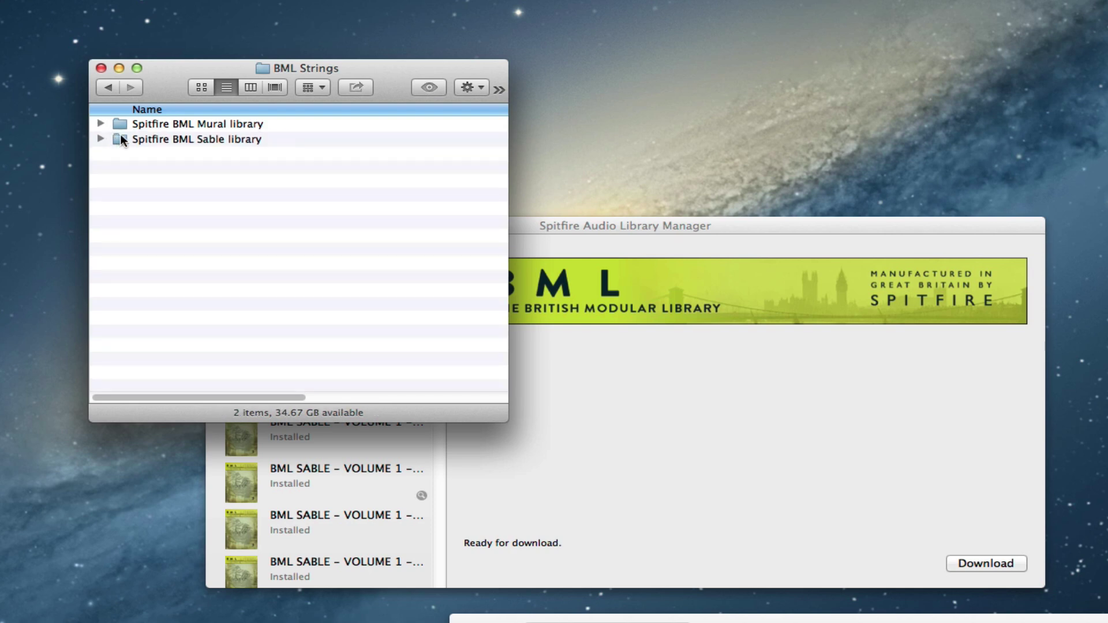
left_click_drag(584, 224, 548, 88)
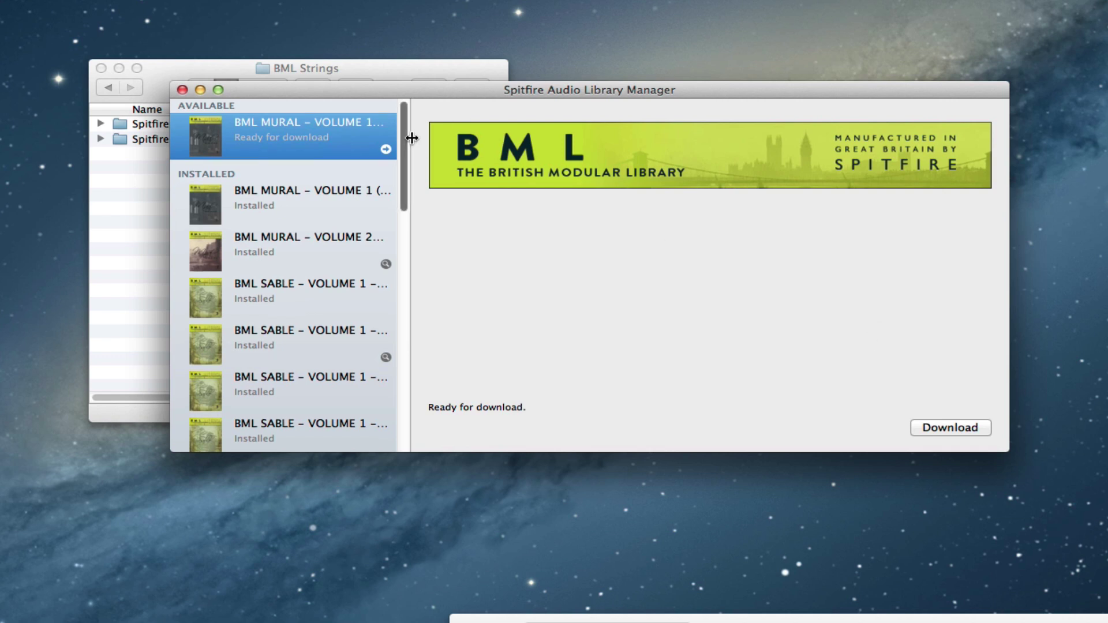
left_click_drag(407, 138, 467, 139)
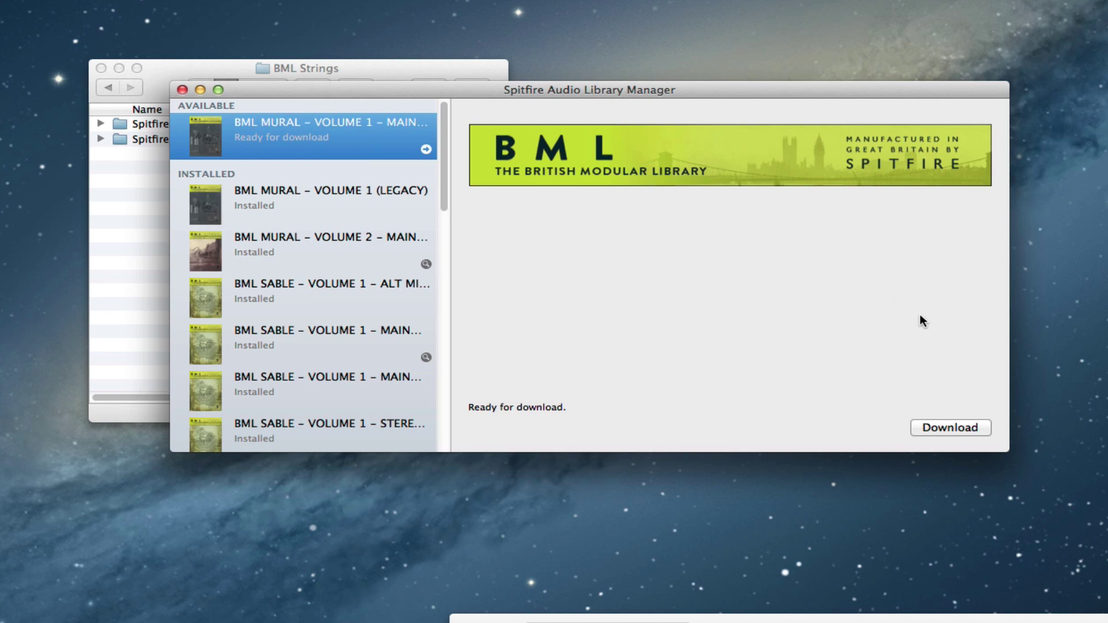
- Download BML Mural – Volume 1 – Main Mics with BML Strings as the install location
left_click(963, 427)
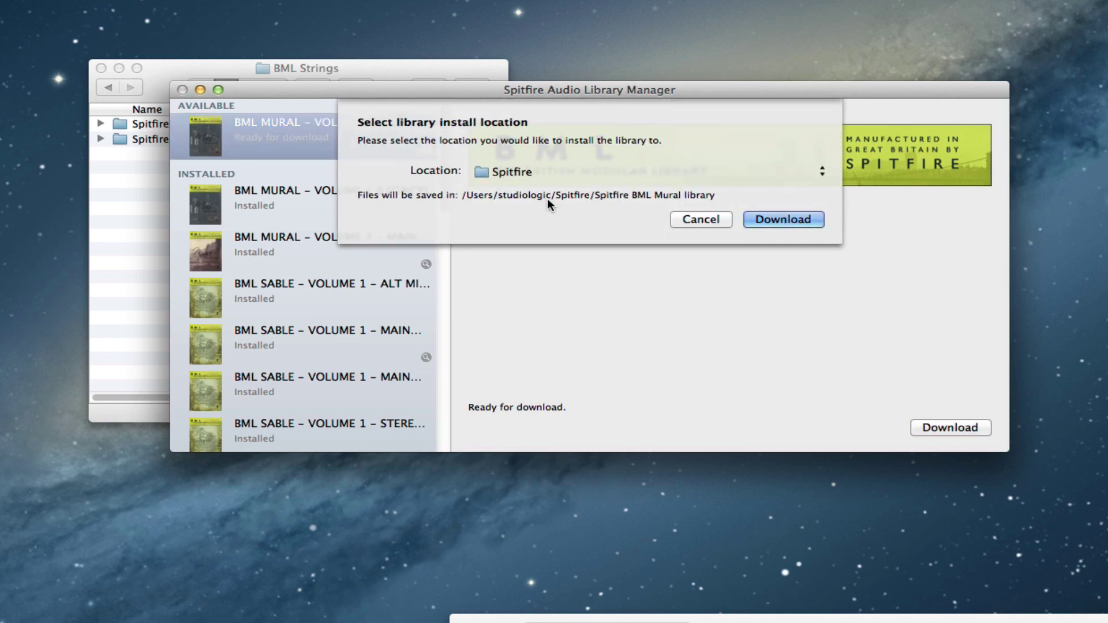
left_click(516, 171)
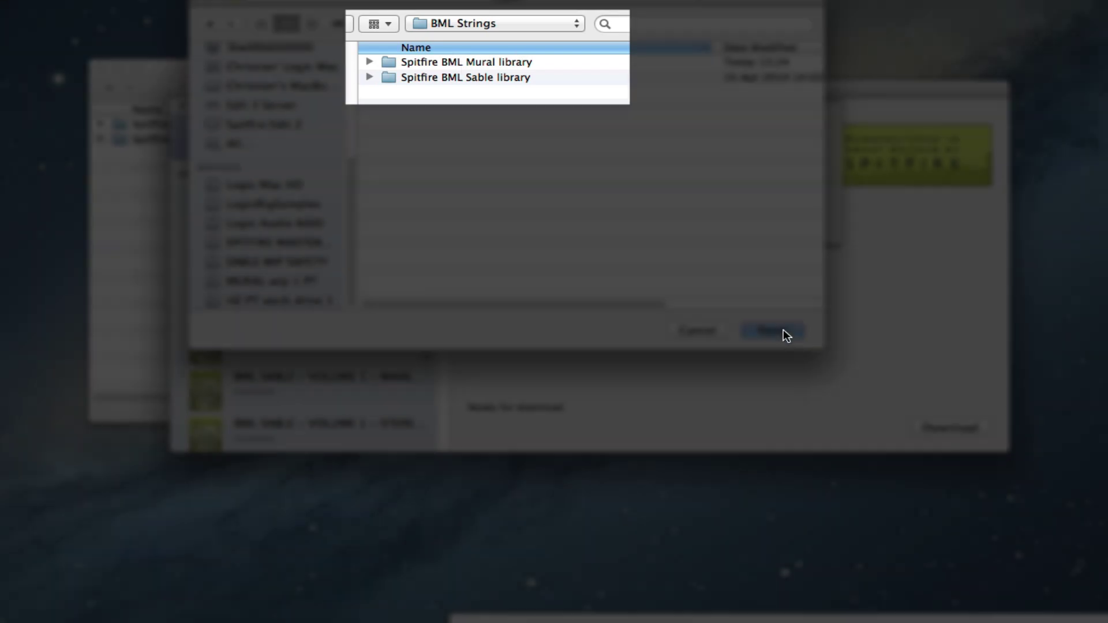
left_click(784, 331)
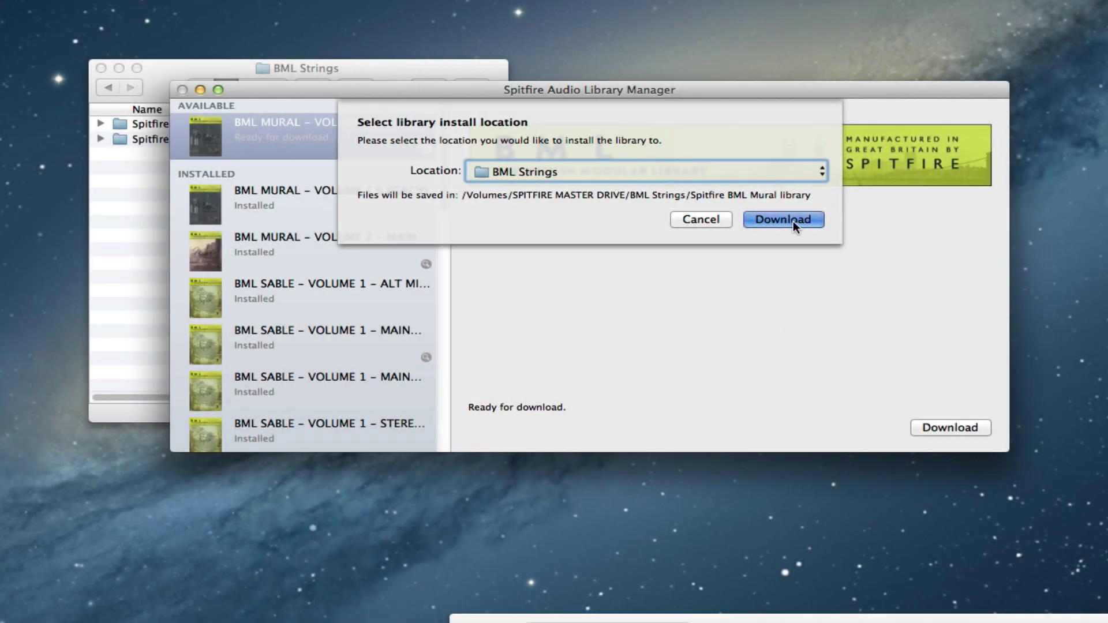
left_click(793, 221)
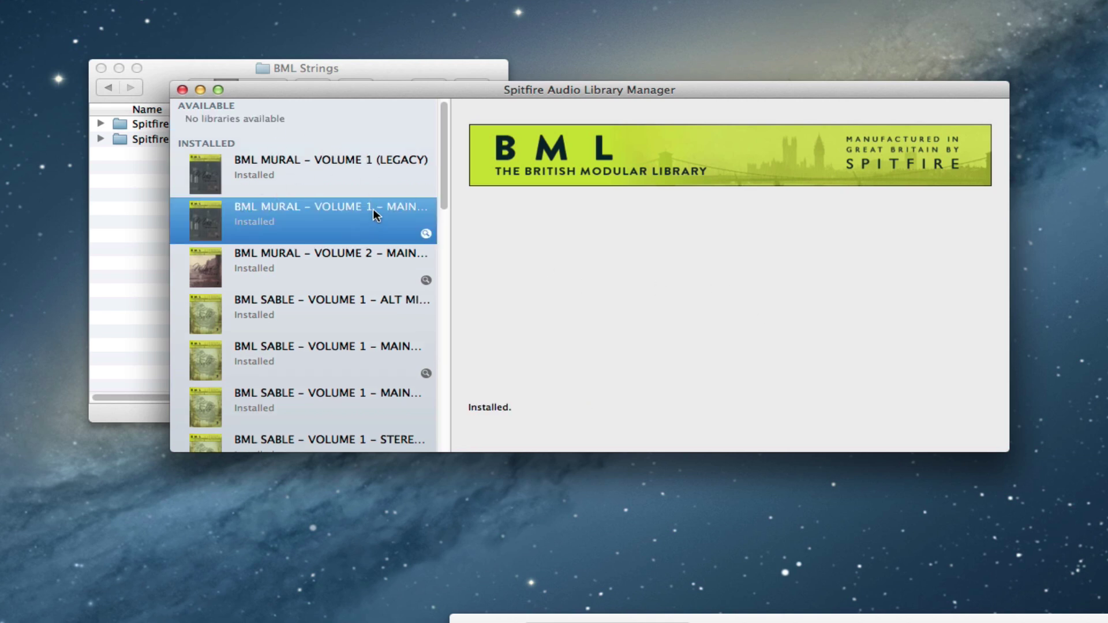
- Expand the Mural library and browse the new Instruments main mics a - Violins 1 folder
left_click(348, 64)
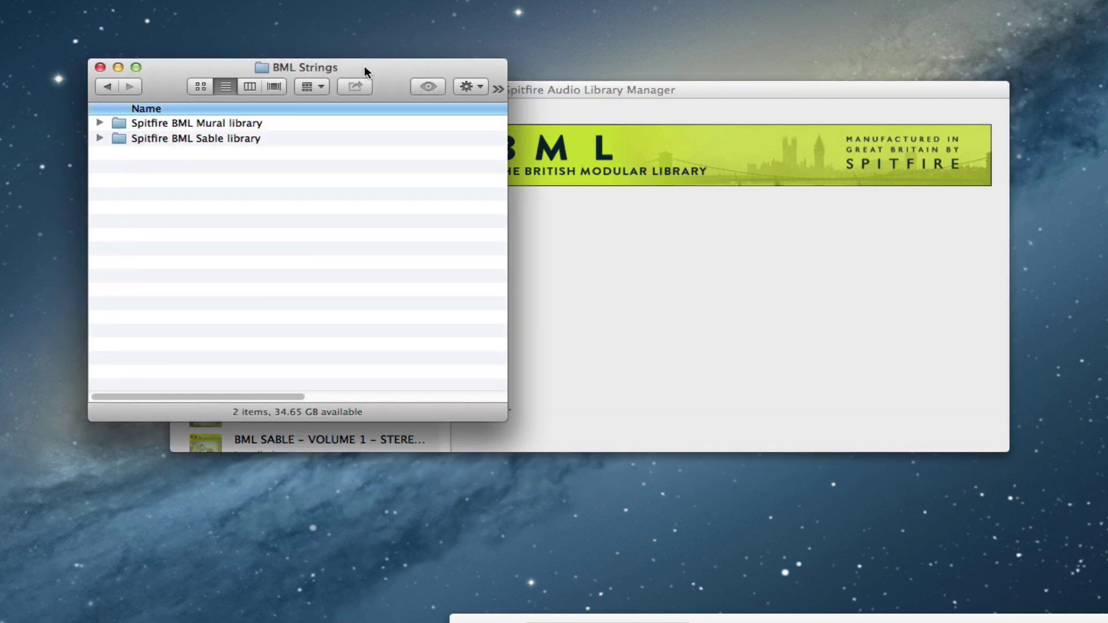
left_click(99, 123)
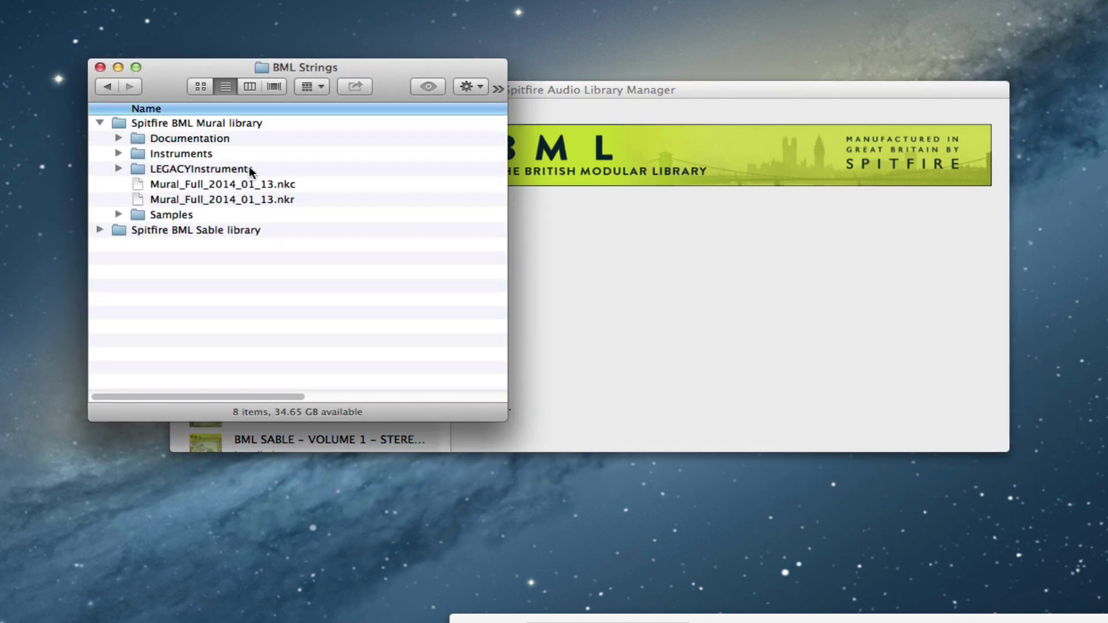
left_click(118, 153)
left_click(138, 168)
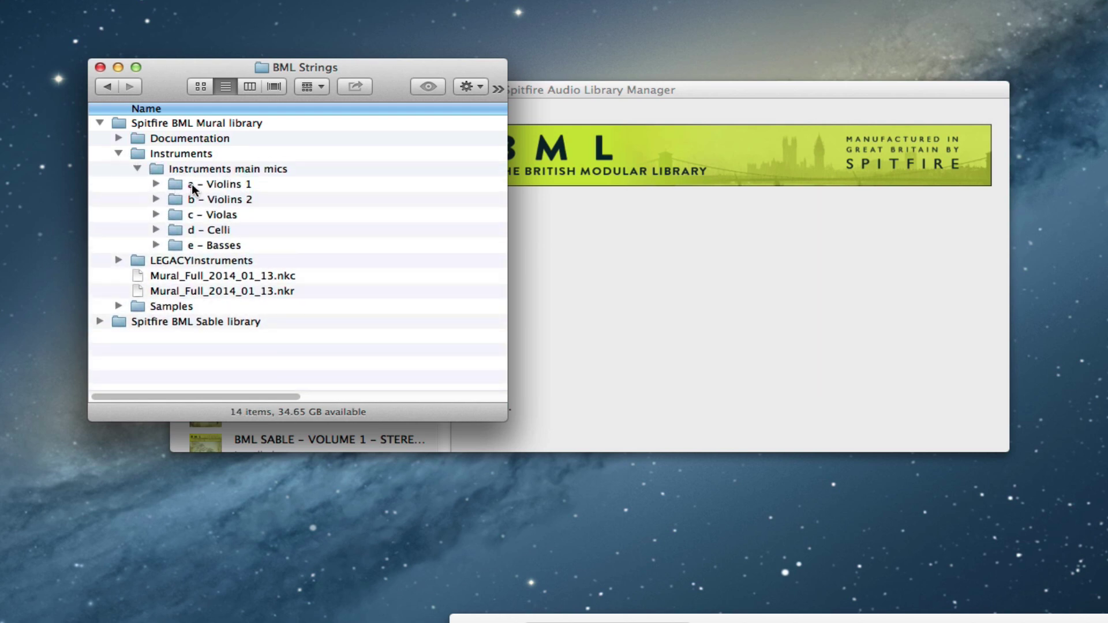
left_click(156, 184)
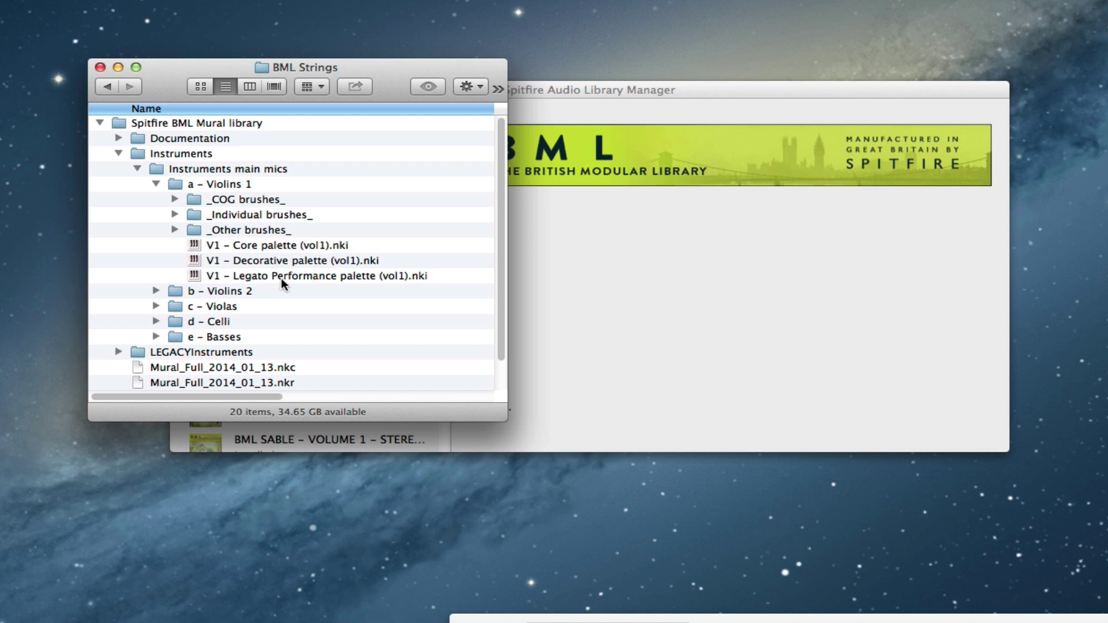
left_click(156, 185)
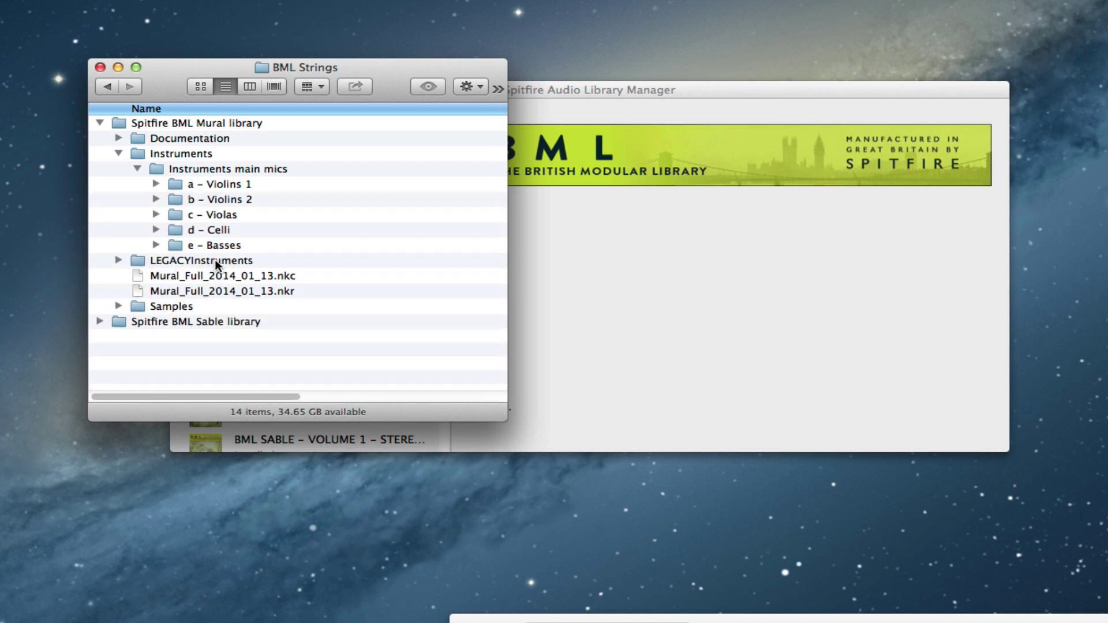
- Browse the LEGACYInstruments and Documentation folders, then collapse them again
left_click(117, 260)
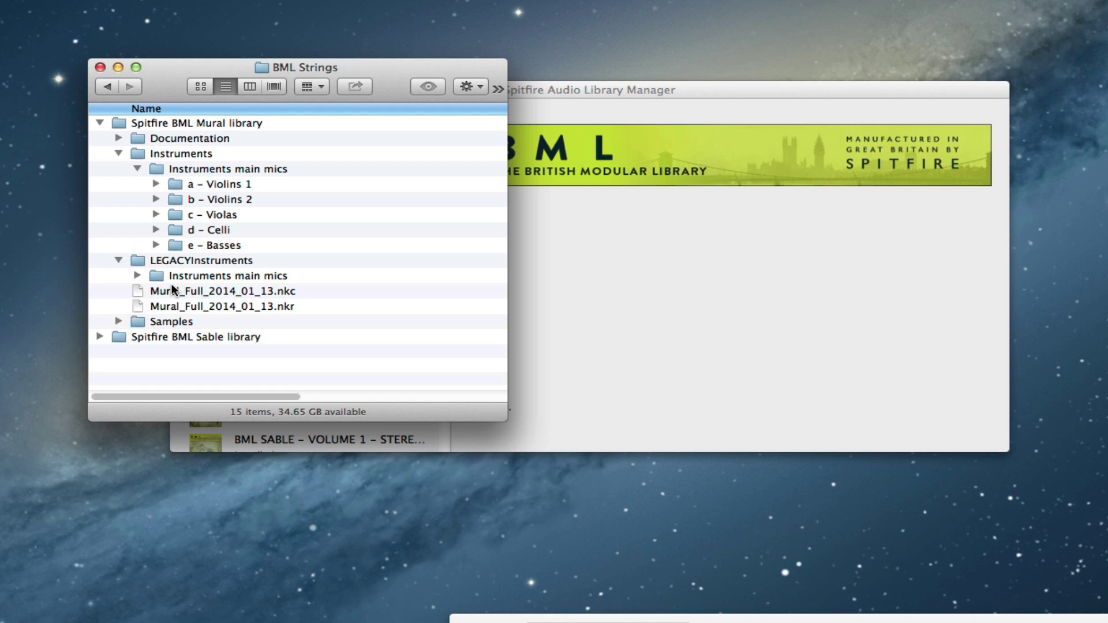
left_click(137, 275)
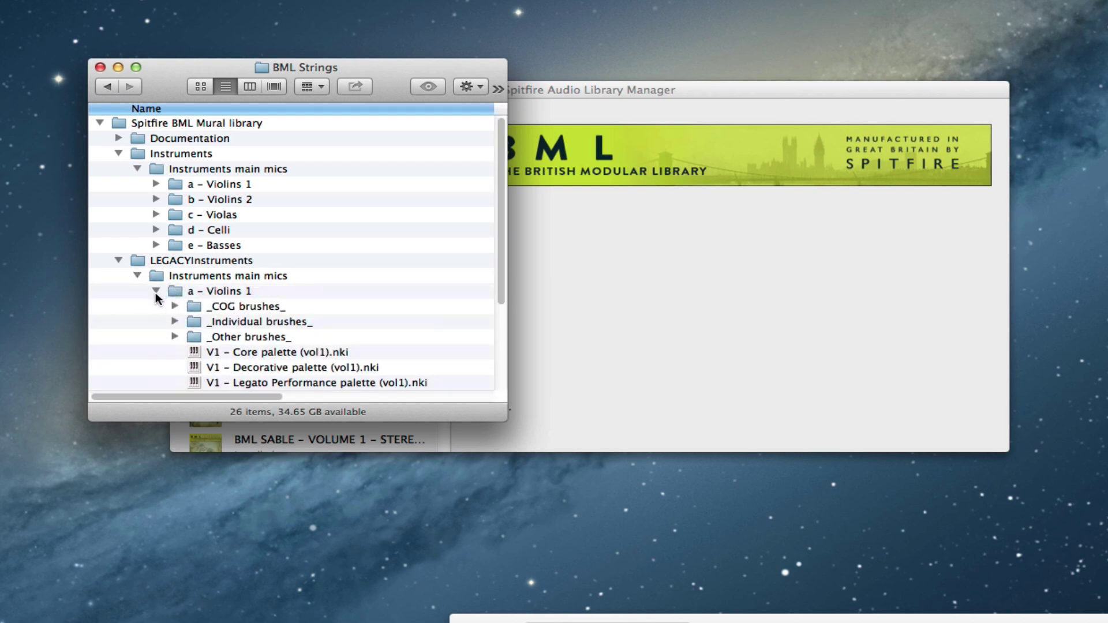
left_click(156, 291)
left_click(119, 261)
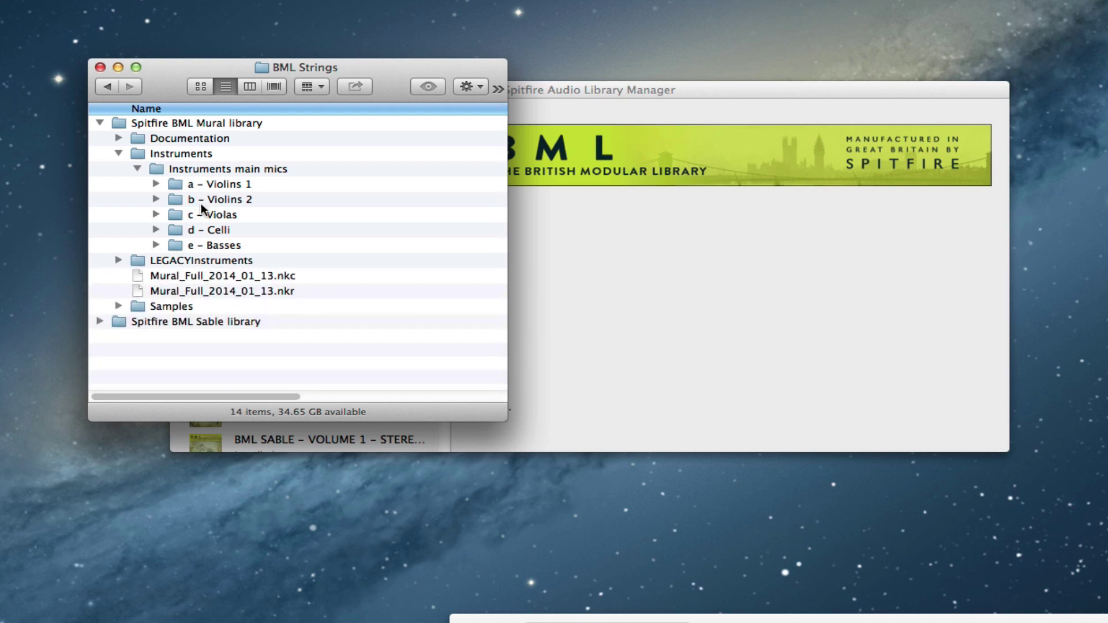
left_click(119, 152)
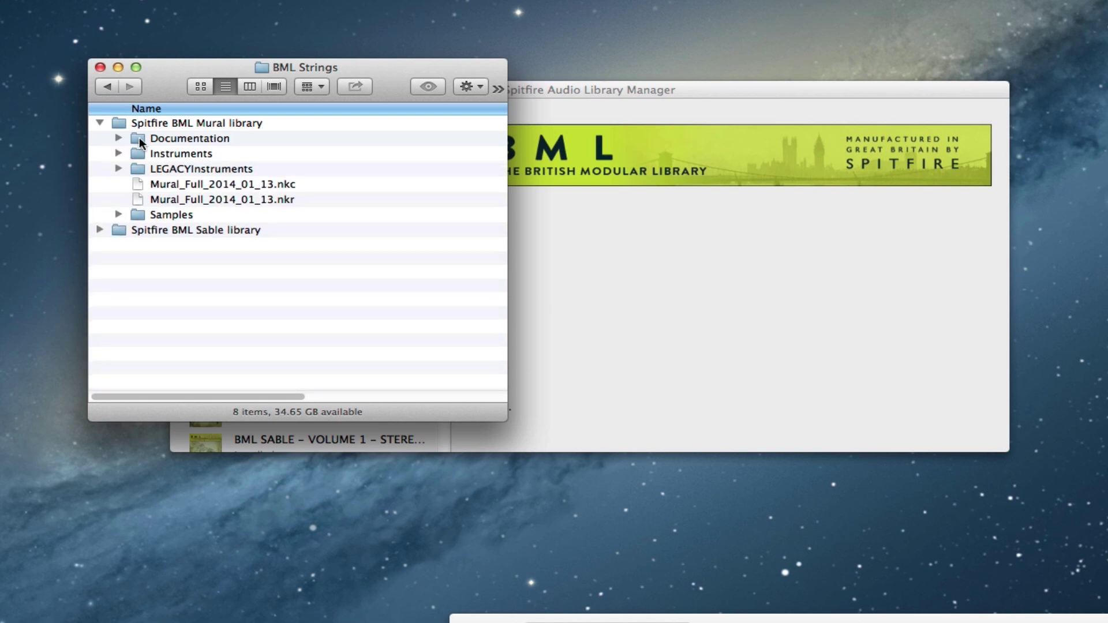
left_click(118, 138)
left_click(118, 137)
- Enlarge the Finder window to reveal modification dates of the Mural library contents
left_click_drag(507, 419, 724, 382)
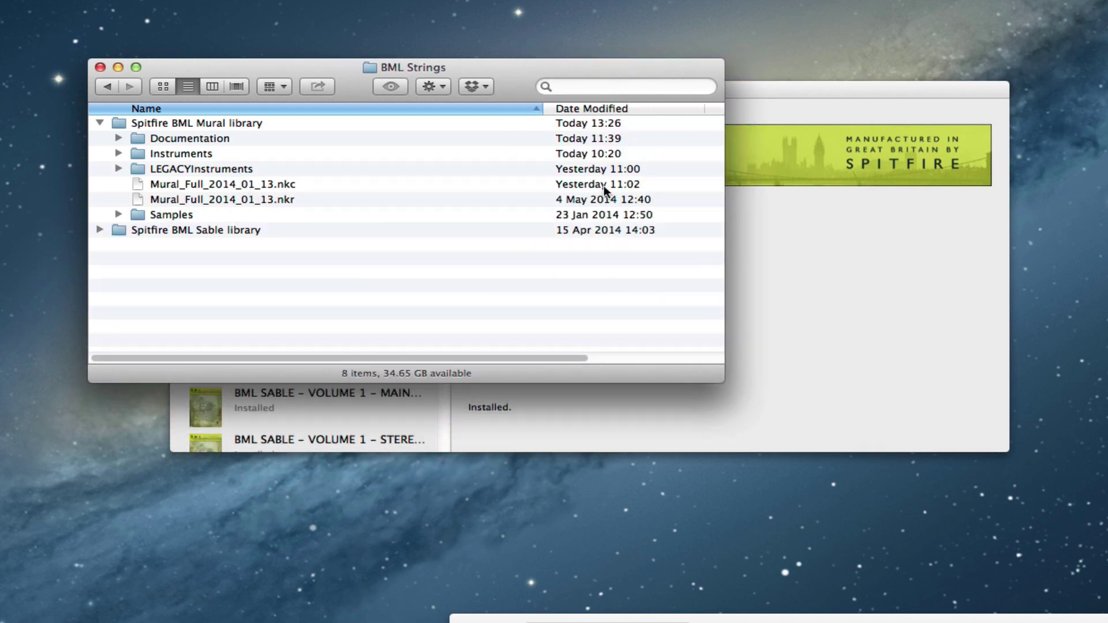